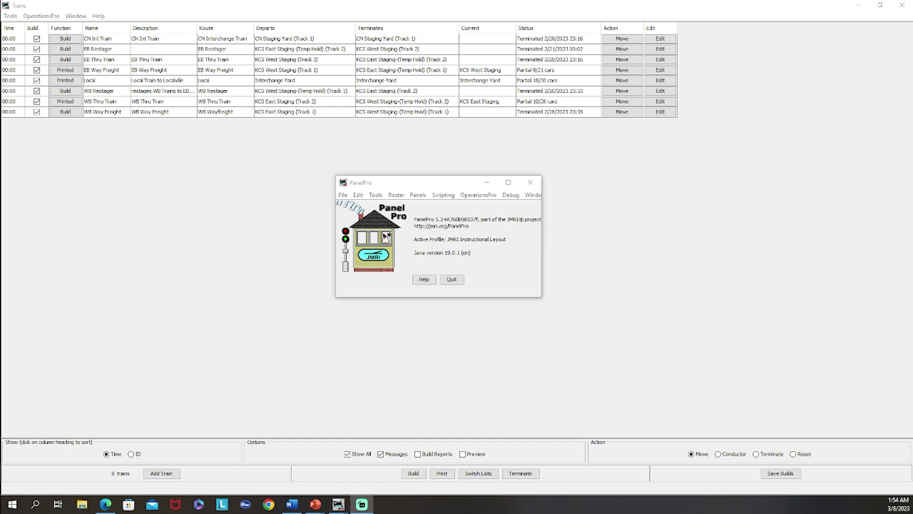
Step: Switch from the JMRI Trains window to the EMTURN.pdf manifest in Edge with Alt+Tab
{"action": "key", "text": "alt+Tab"}
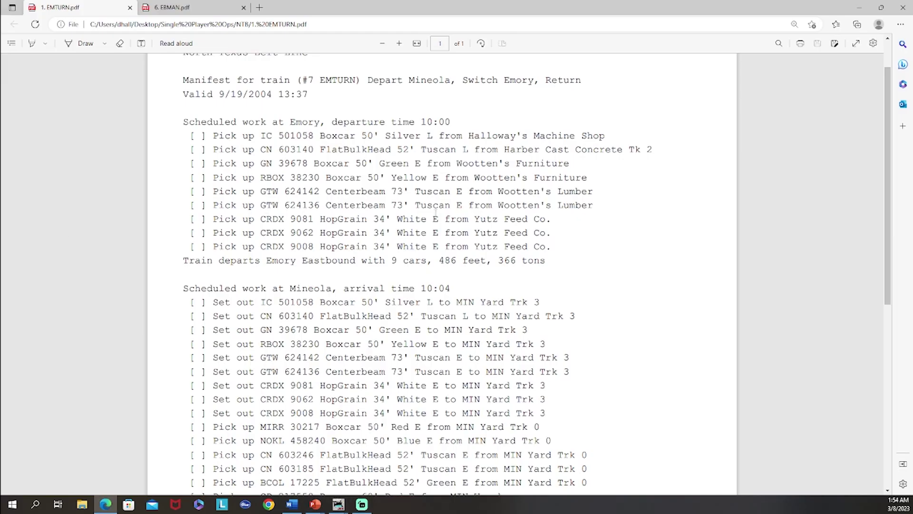
{"action": "scroll", "coordinate": [517, 262], "scroll_direction": "up", "scroll_amount": 2}
{"action": "scroll", "coordinate": [523, 269], "scroll_direction": "down", "scroll_amount": 5}
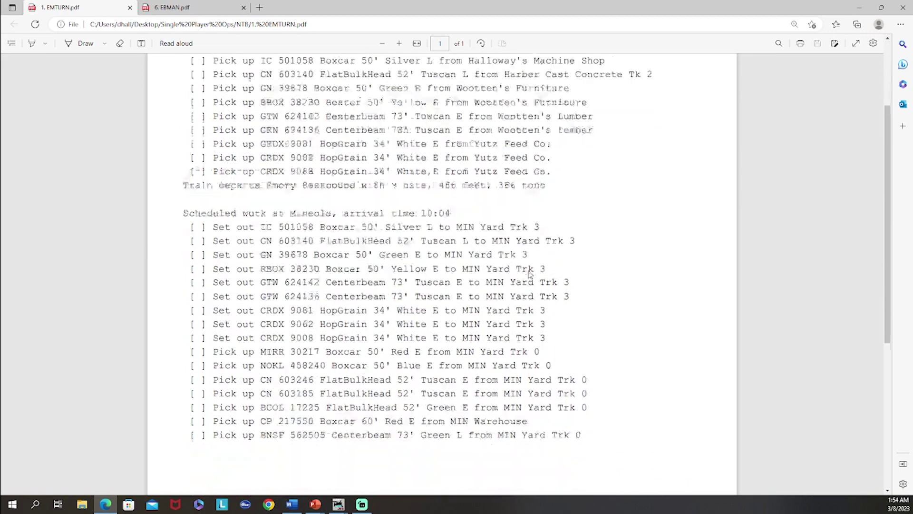
{"action": "scroll", "coordinate": [529, 274], "scroll_direction": "down", "scroll_amount": 4}
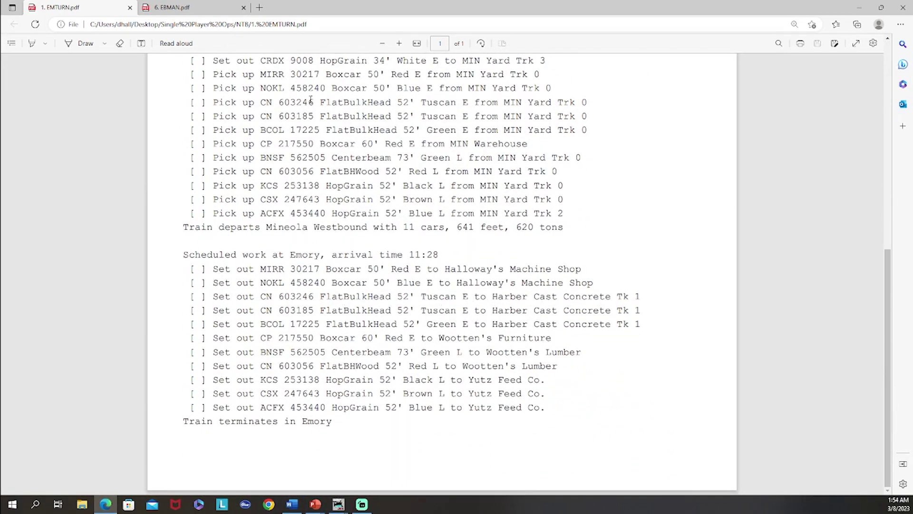
{"action": "left_click", "coordinate": [189, 8]}
{"action": "scroll", "coordinate": [417, 250], "scroll_direction": "down", "scroll_amount": 1}
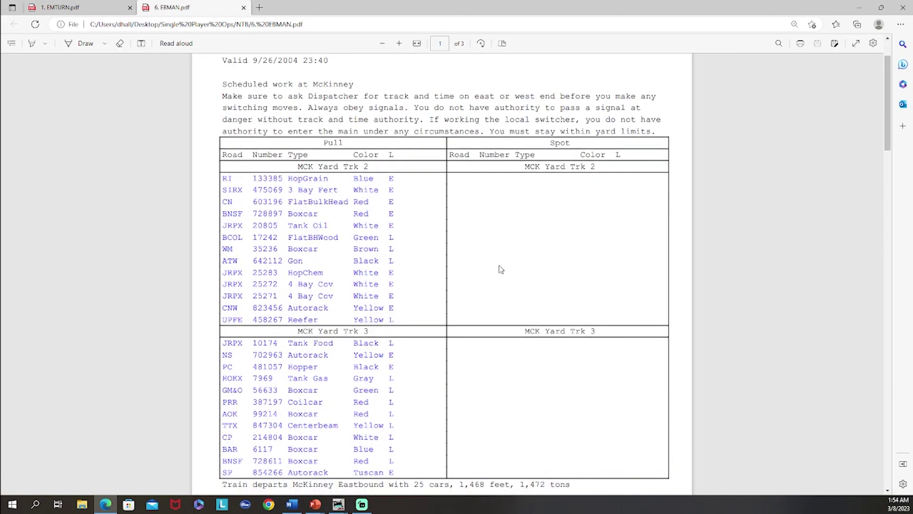
{"action": "scroll", "coordinate": [500, 268], "scroll_direction": "down", "scroll_amount": 7}
{"action": "scroll", "coordinate": [490, 265], "scroll_direction": "up", "scroll_amount": 2}
{"action": "scroll", "coordinate": [491, 266], "scroll_direction": "up", "scroll_amount": 6}
{"action": "scroll", "coordinate": [487, 326], "scroll_direction": "down", "scroll_amount": 5}
{"action": "scroll", "coordinate": [488, 326], "scroll_direction": "down", "scroll_amount": 14}
{"action": "scroll", "coordinate": [446, 323], "scroll_direction": "down", "scroll_amount": 3}
{"action": "scroll", "coordinate": [434, 269], "scroll_direction": "down", "scroll_amount": 3}
{"action": "scroll", "coordinate": [434, 268], "scroll_direction": "down", "scroll_amount": 6}
{"action": "scroll", "coordinate": [426, 284], "scroll_direction": "up", "scroll_amount": 20}
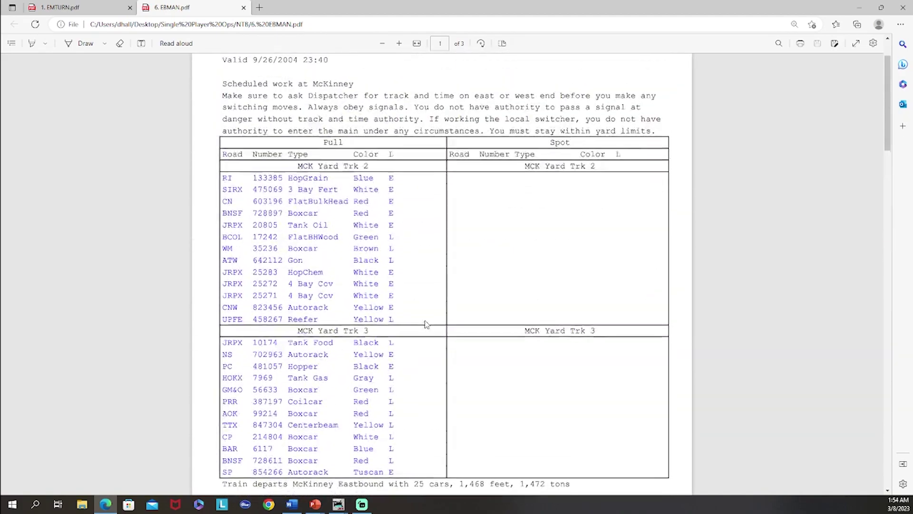
{"action": "scroll", "coordinate": [427, 324], "scroll_direction": "up", "scroll_amount": 2}
{"action": "left_click", "coordinate": [87, 7]}
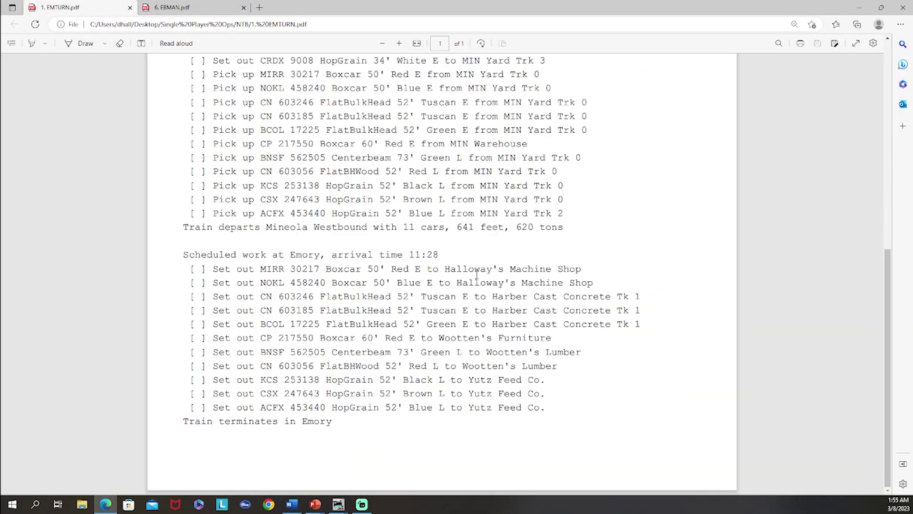
Step: Scroll EMTURN.pdf back to the top and return to the JMRI Trains window
{"action": "scroll", "coordinate": [483, 267], "scroll_direction": "up", "scroll_amount": 9}
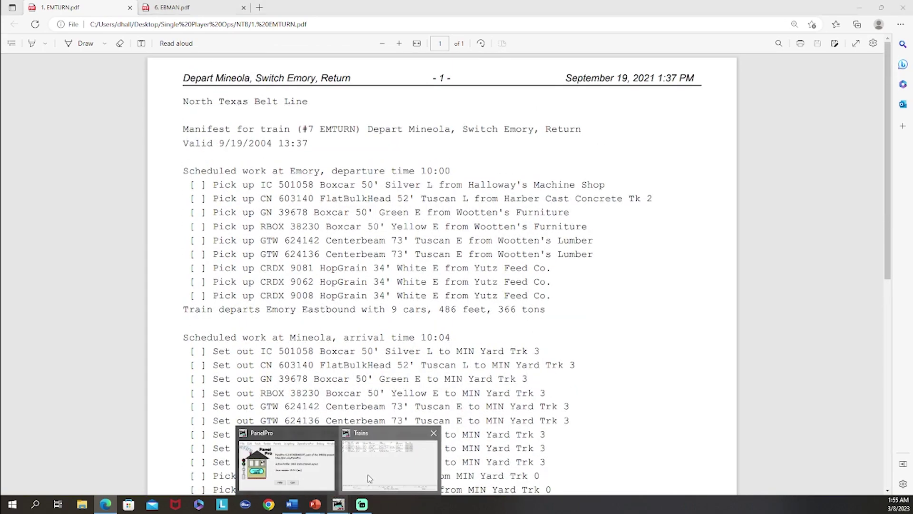
{"action": "left_click", "coordinate": [380, 471]}
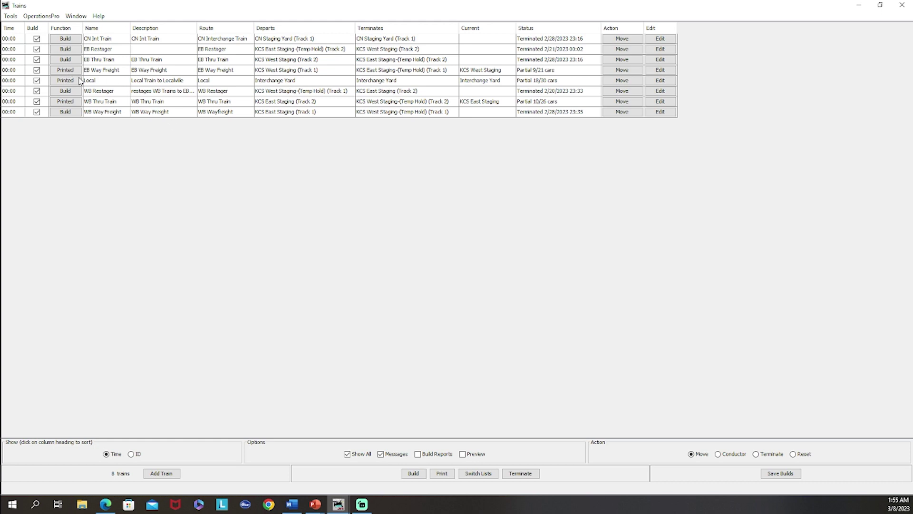
Step: Open Manifest Print Options from the Tools menu and maximize its window
{"action": "left_click", "coordinate": [13, 17]}
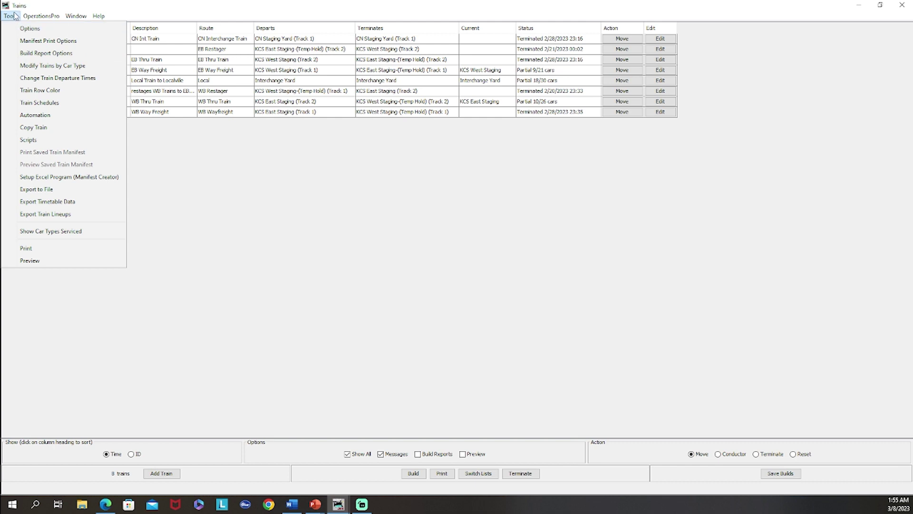
{"action": "left_click", "coordinate": [46, 41]}
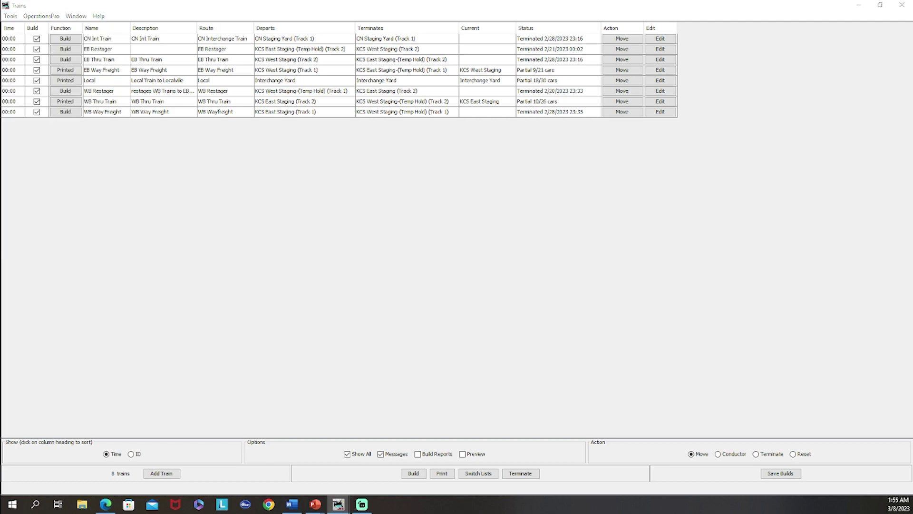
{"action": "left_click", "coordinate": [616, 66]}
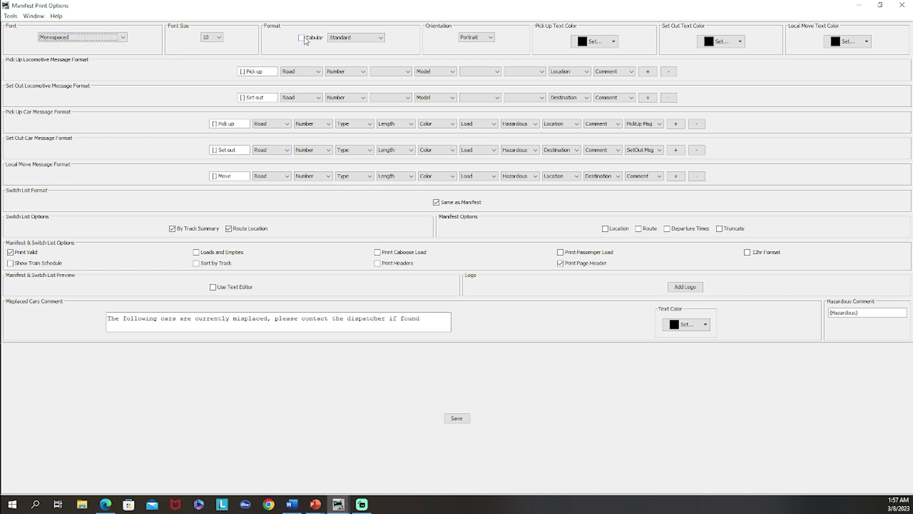
Step: Check the Tabular format box keeping the Standard layout, then return to EMTURN.pdf
{"action": "left_click", "coordinate": [337, 41]}
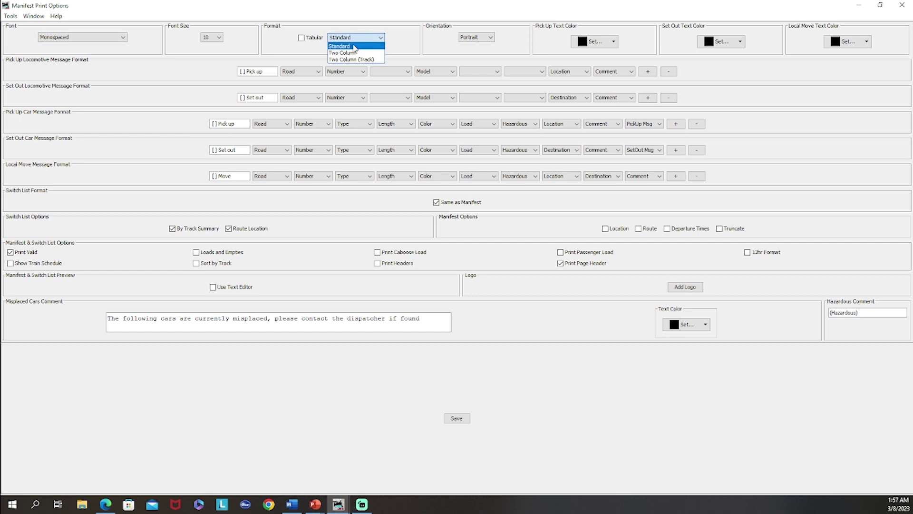
{"action": "left_click", "coordinate": [305, 38]}
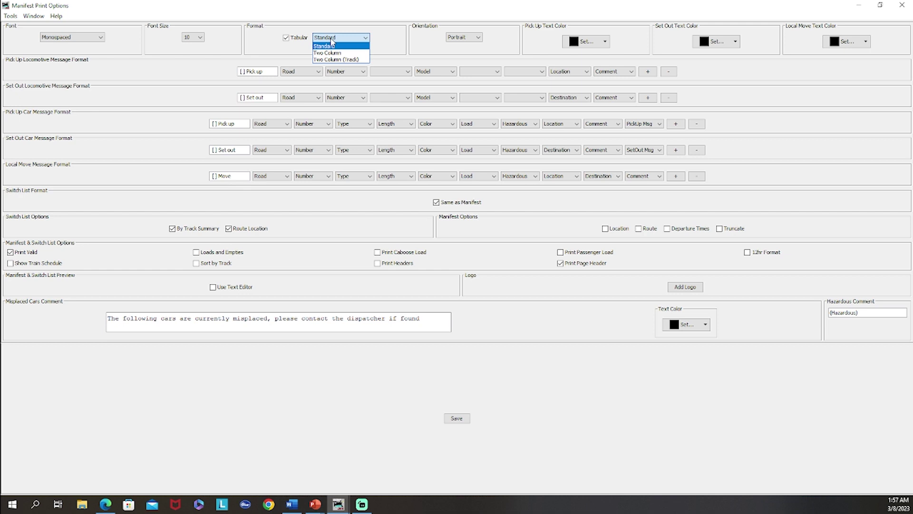
{"action": "left_click", "coordinate": [335, 44]}
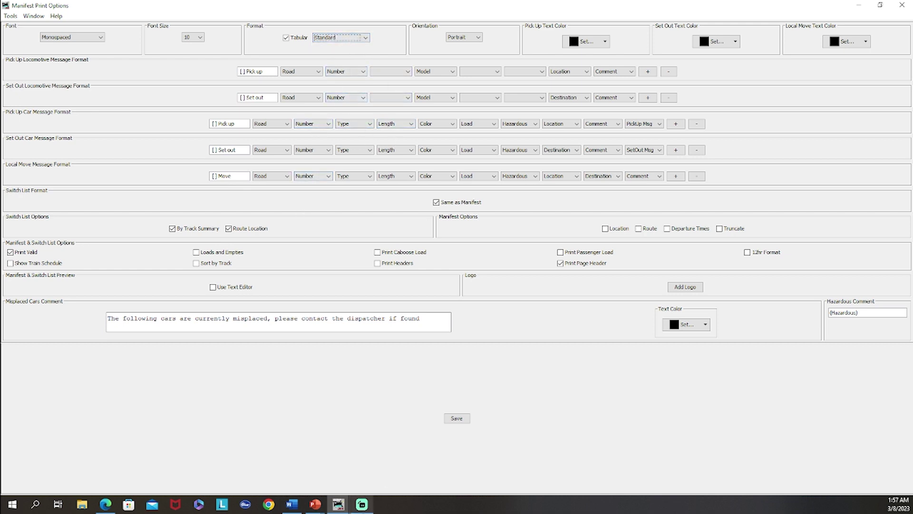
{"action": "left_click", "coordinate": [105, 504]}
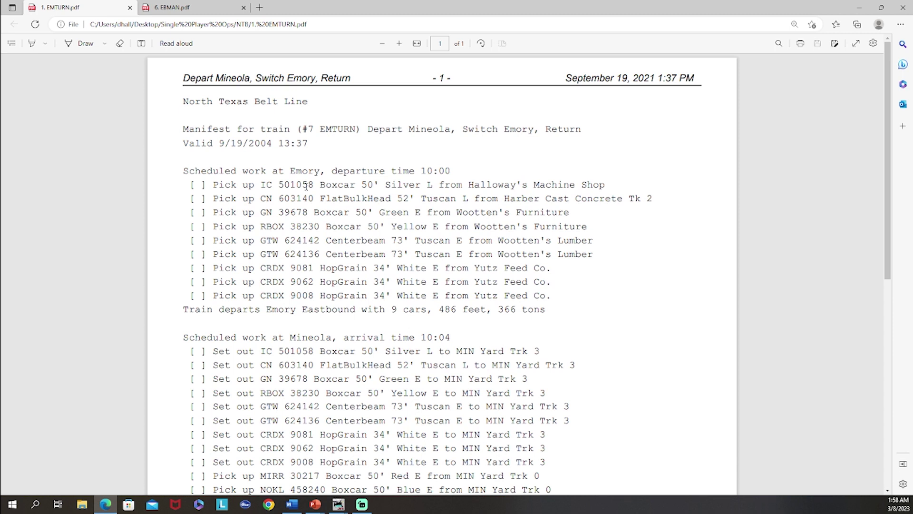
Step: Highlight RBOX in an EMTURN pick-up line, then view the tabular 6. EBMAN.pdf manifest
{"action": "left_click_drag", "start_coordinate": [263, 226], "coordinate": [287, 230]}
{"action": "left_click", "coordinate": [289, 227]}
{"action": "left_click", "coordinate": [196, 9]}
{"action": "scroll", "coordinate": [275, 193], "scroll_direction": "down", "scroll_amount": 2}
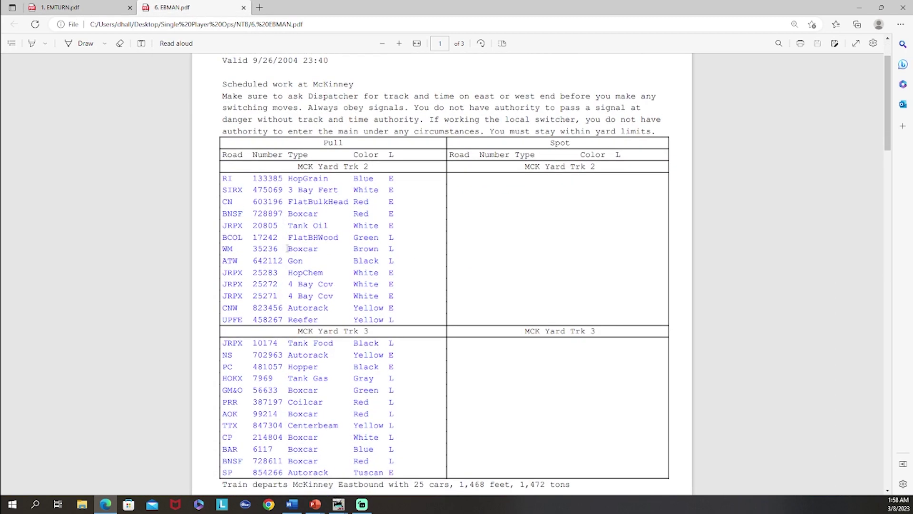